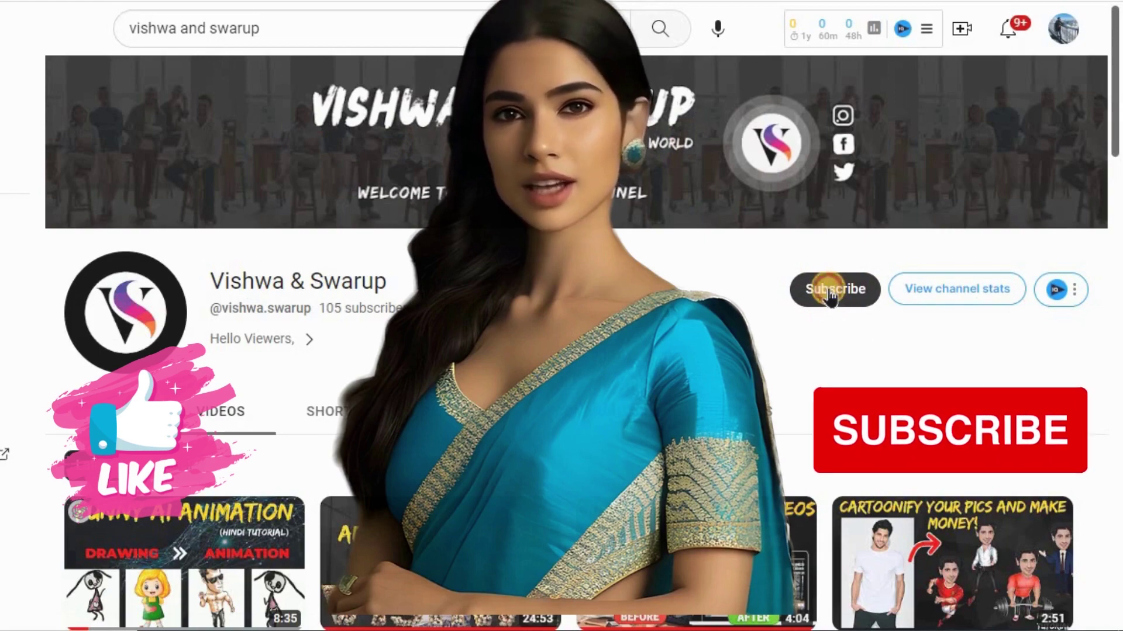
Scroll down through the tutorial channel's Videos grid
scroll(776, 288, "down", 5)
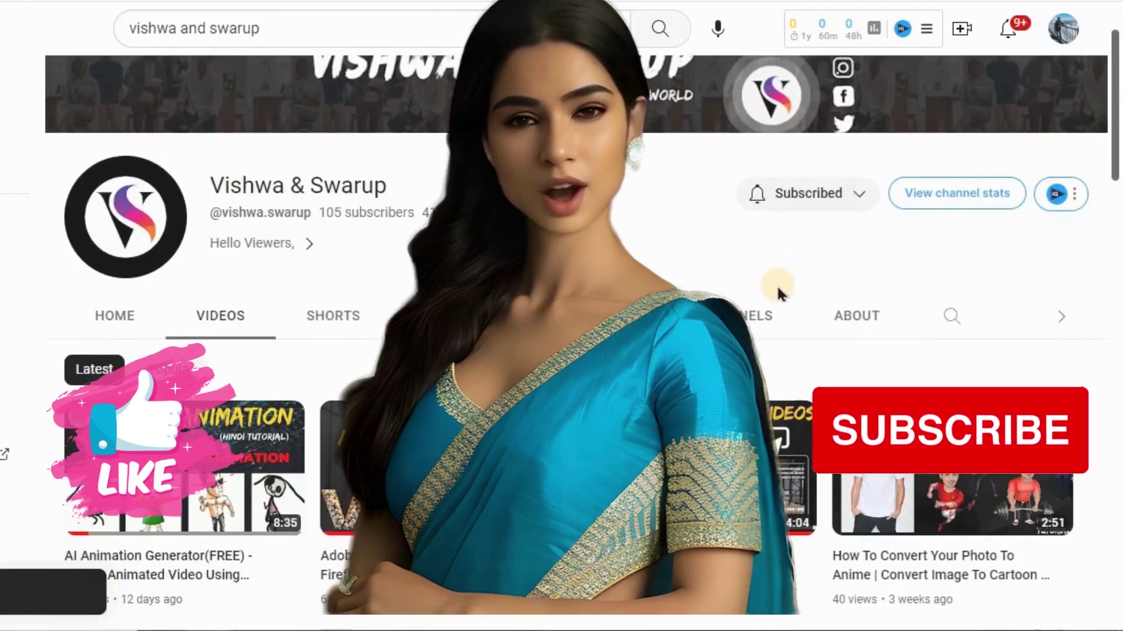
scroll(979, 332, "down", 5)
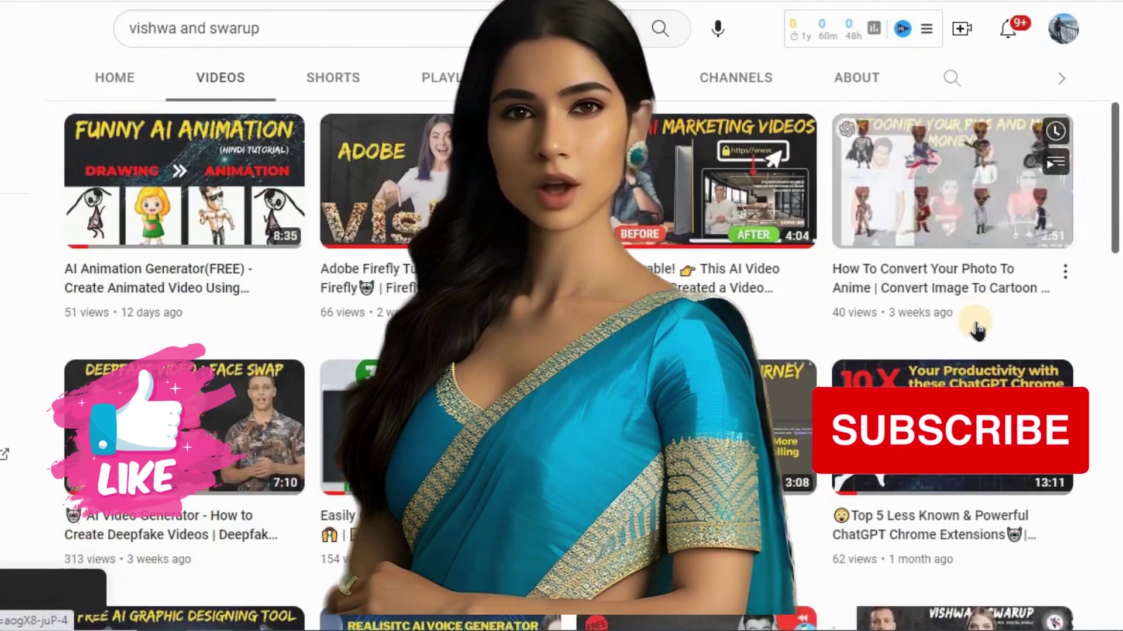
scroll(975, 340, "down", 6)
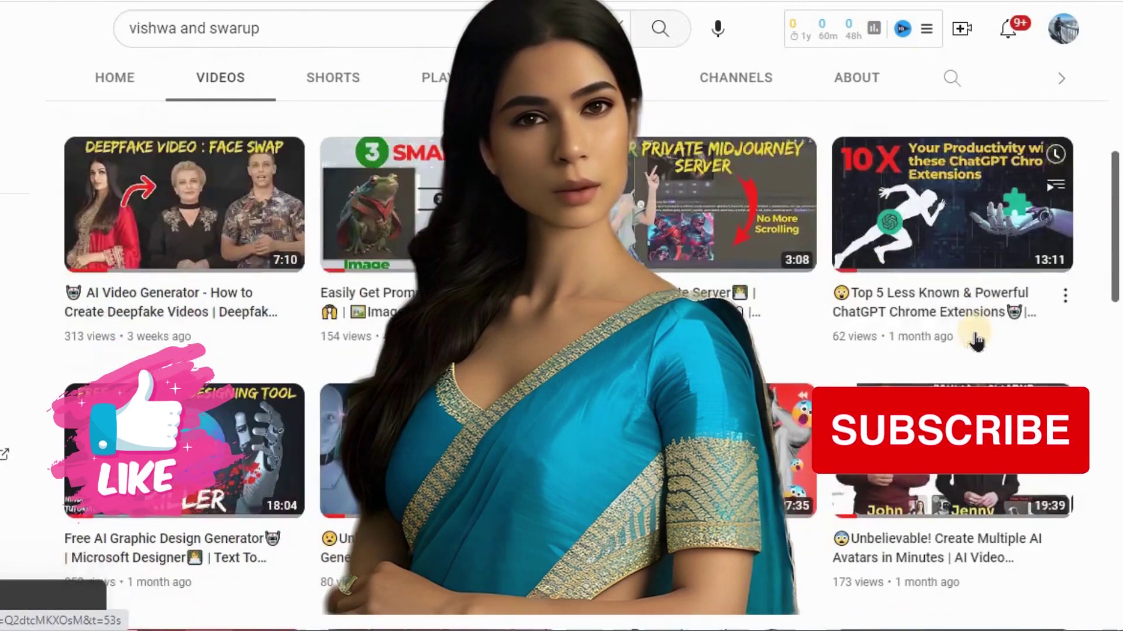
scroll(976, 341, "down", 7)
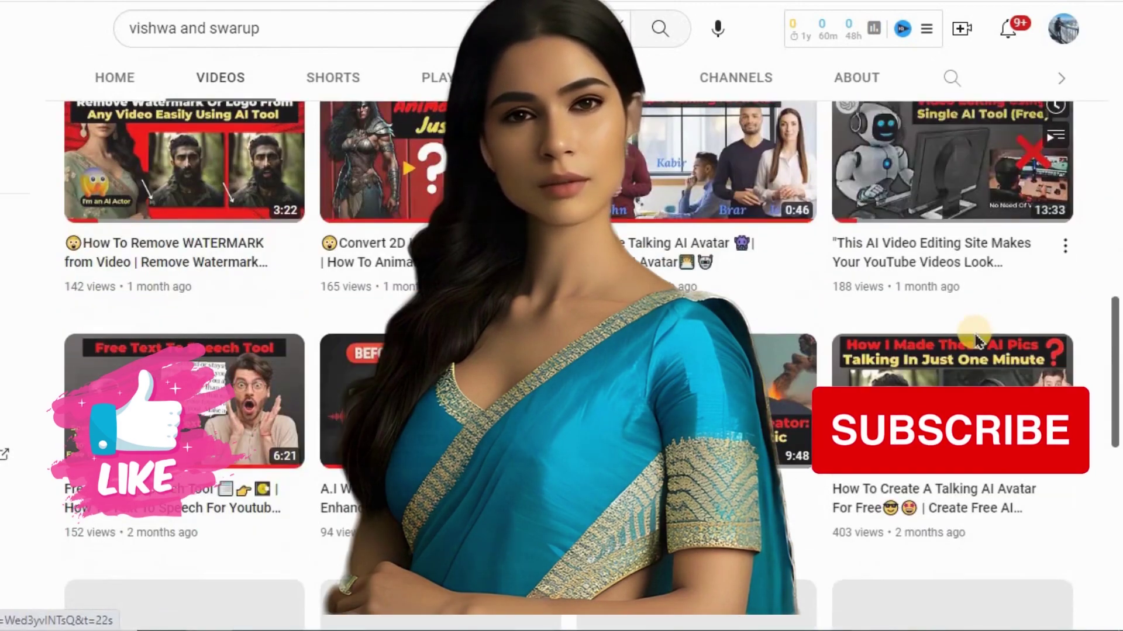
scroll(976, 341, "down", 5)
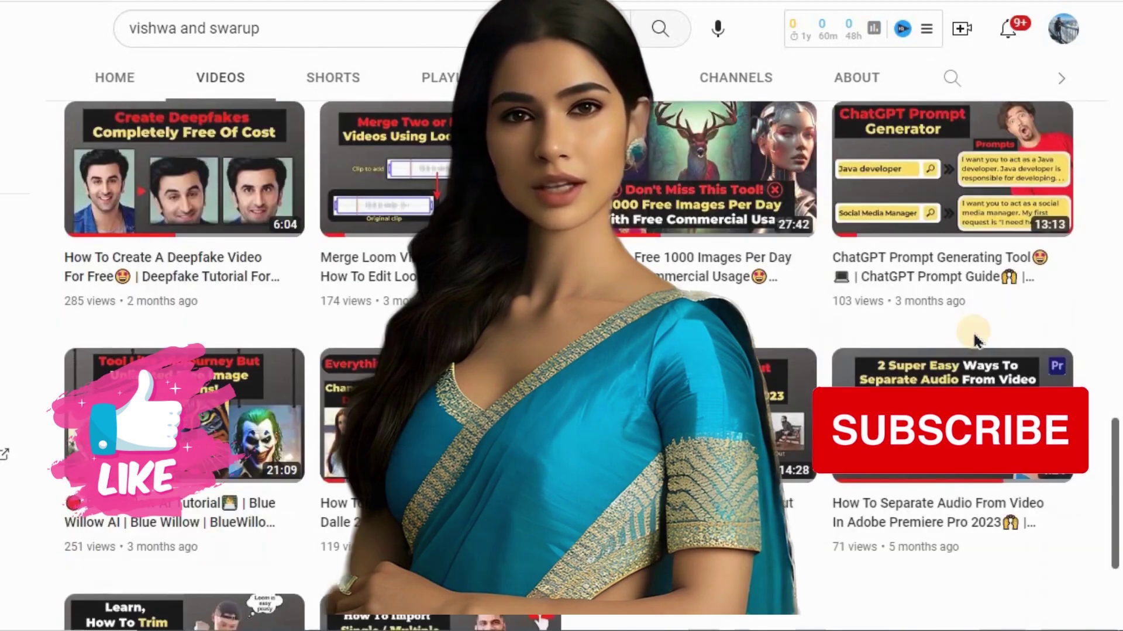
scroll(975, 341, "down", 5)
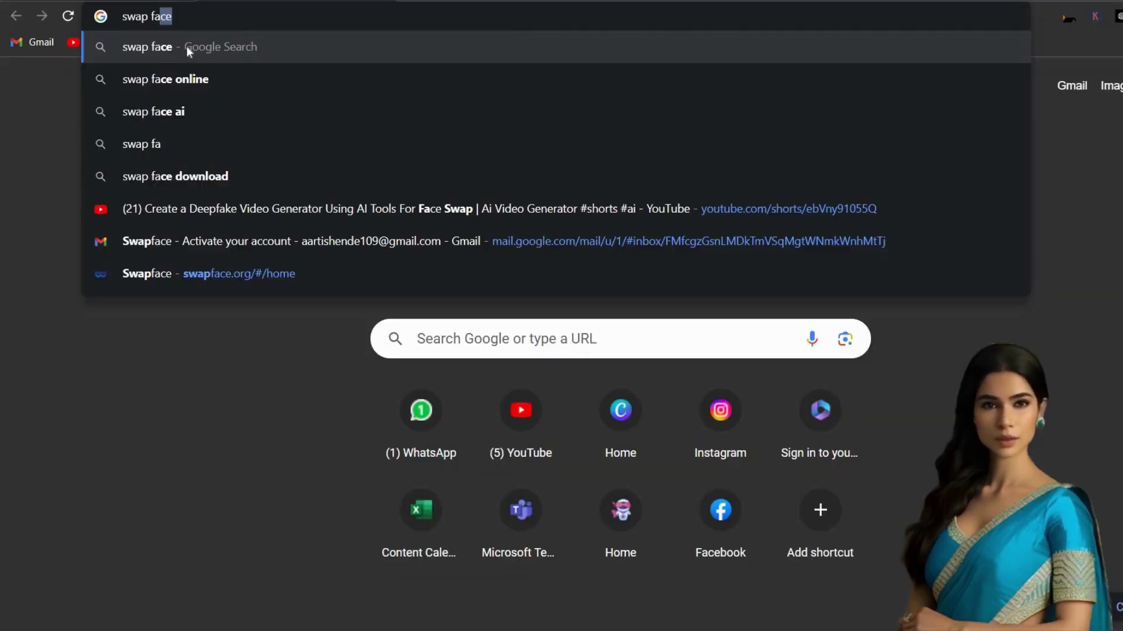
Search Google for 'swap face' and open the swapface.org result
key("Return")
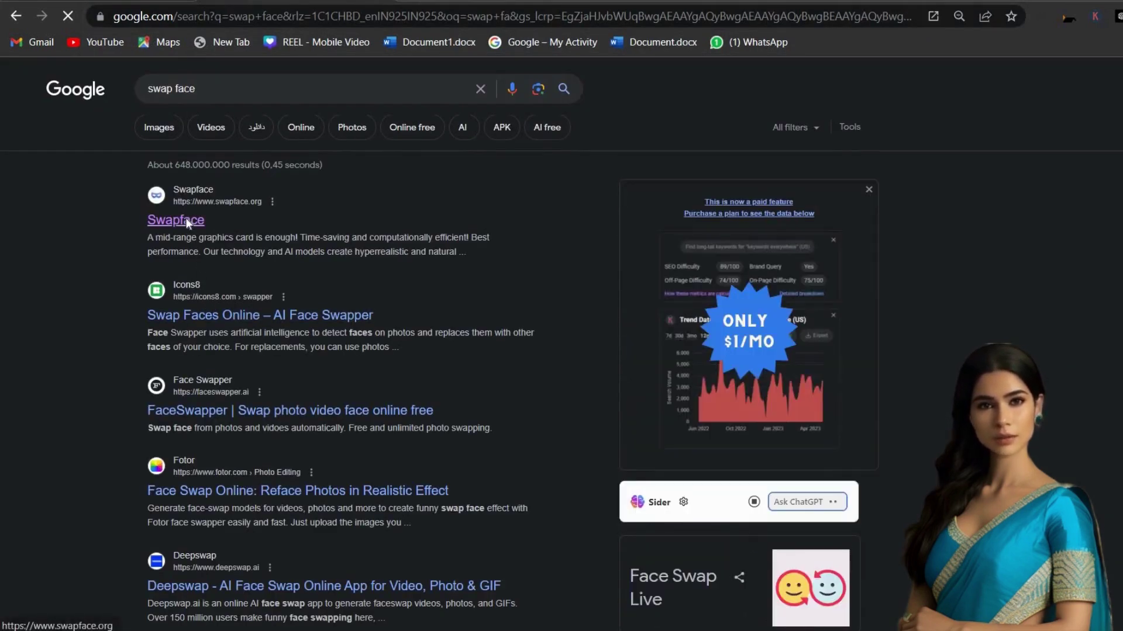
left_click(185, 219)
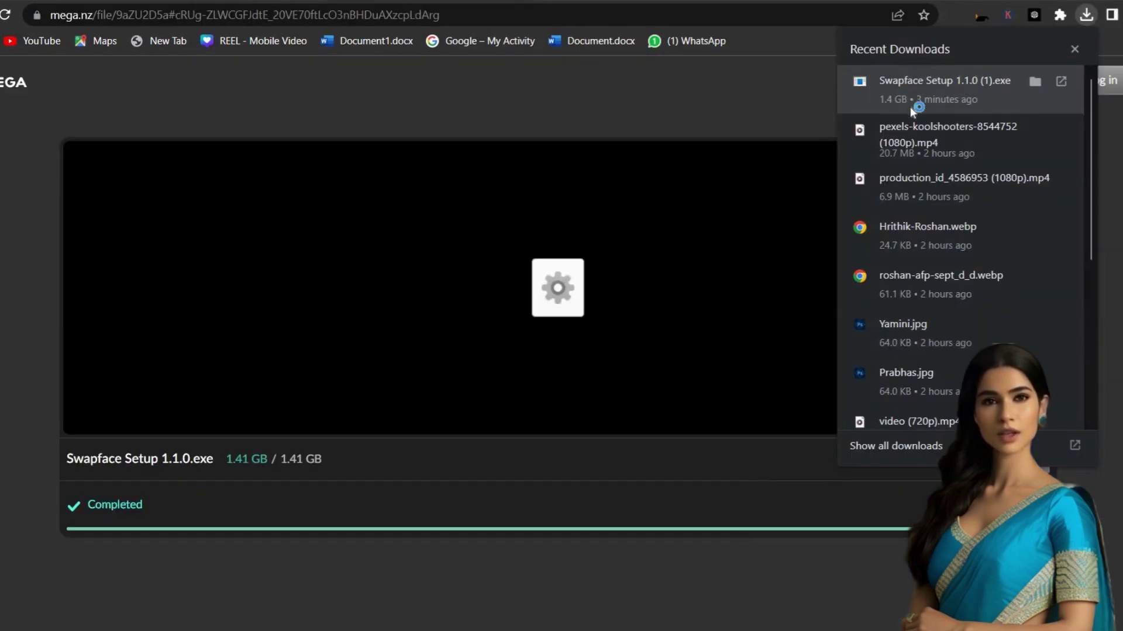
Run the downloaded Swapface Setup 1.1.0.exe and install it for the current user only
left_click(921, 97)
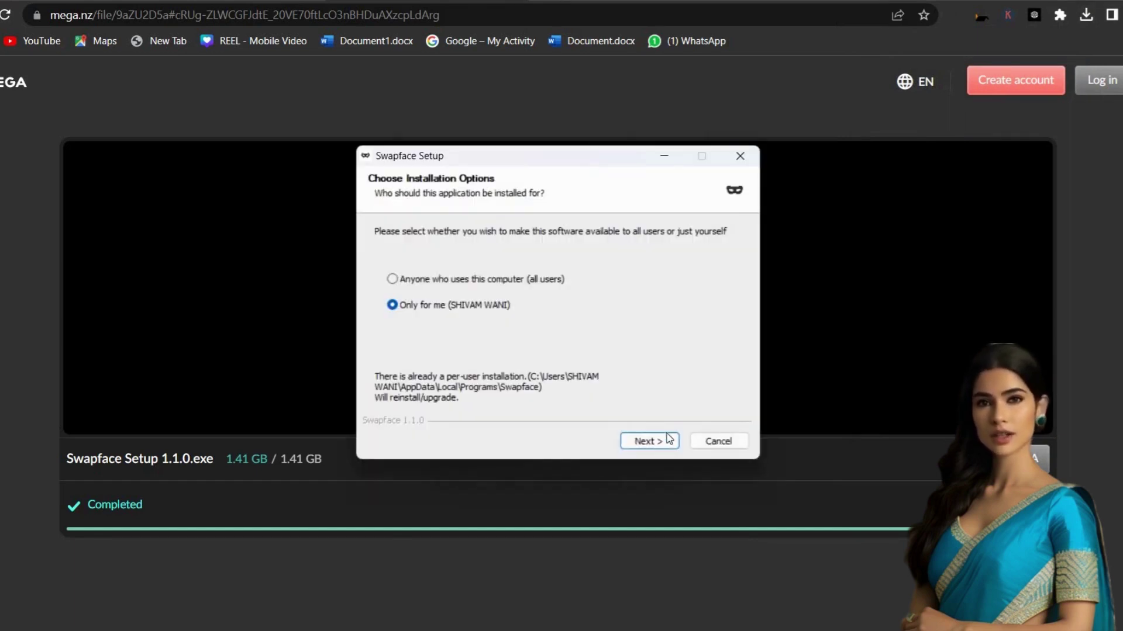
left_click(649, 442)
left_click(649, 442)
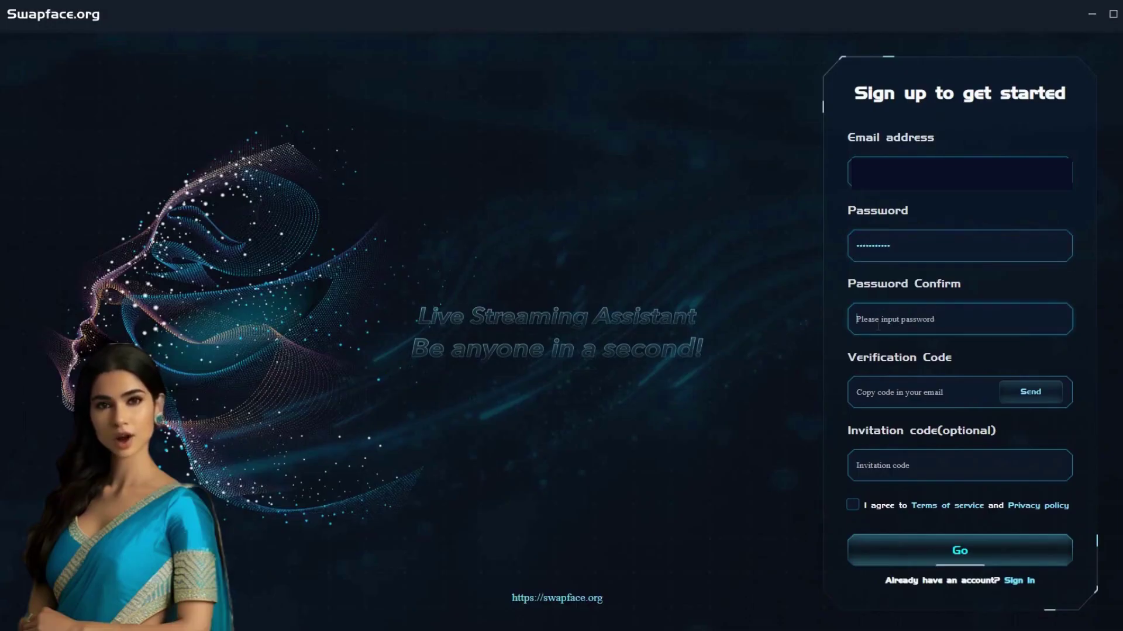
Confirm the account password and request an e-mail verification code for sign-up
left_click(879, 312)
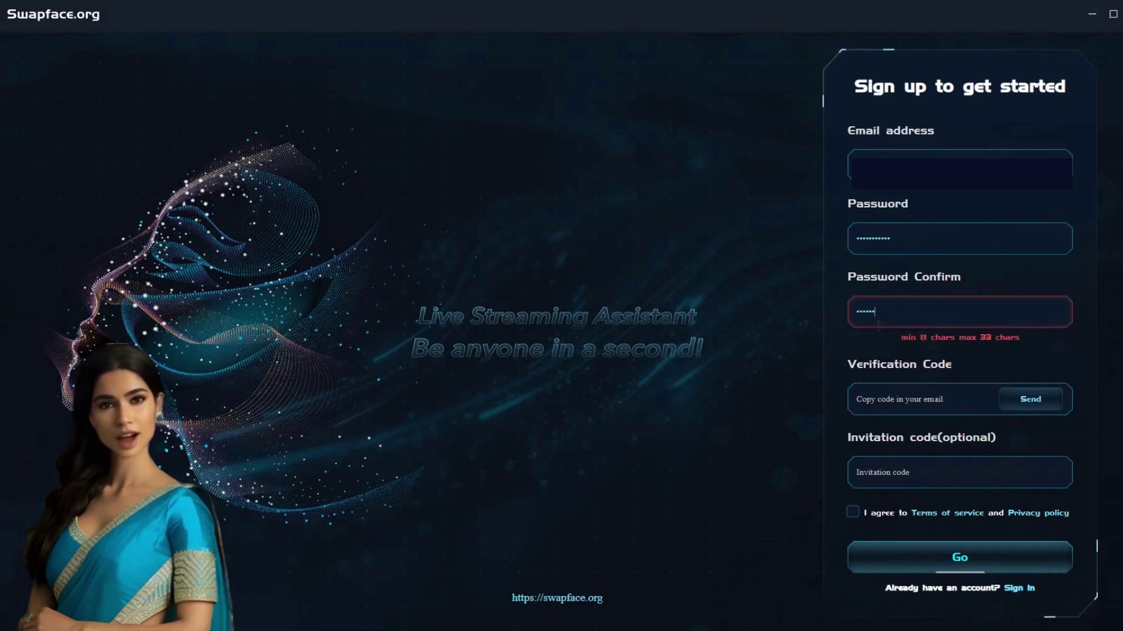
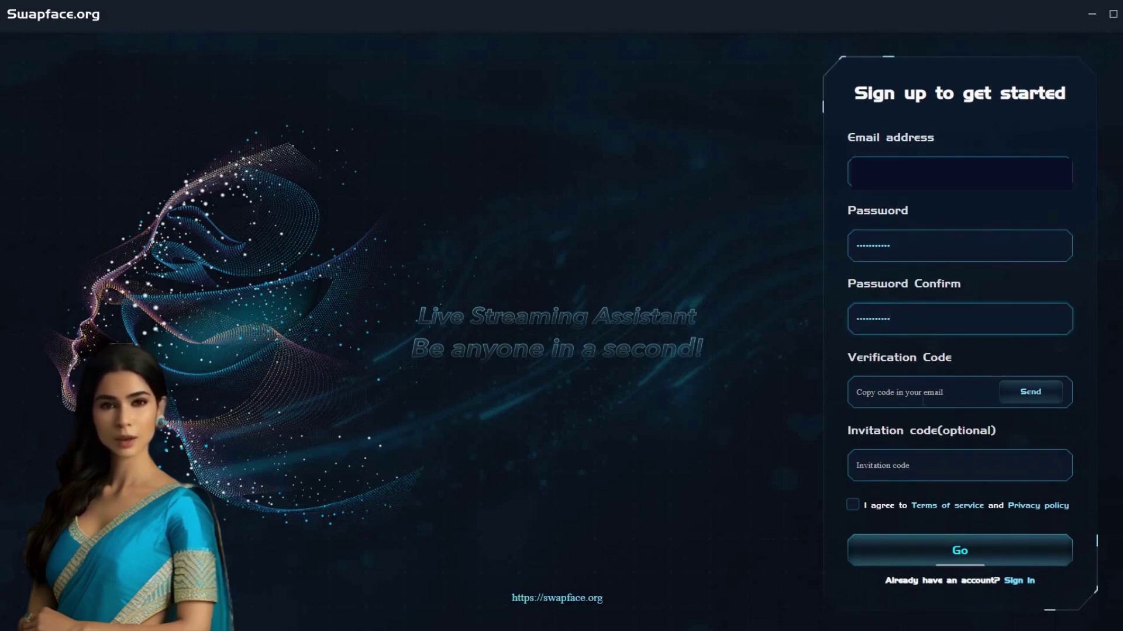
left_click(1031, 392)
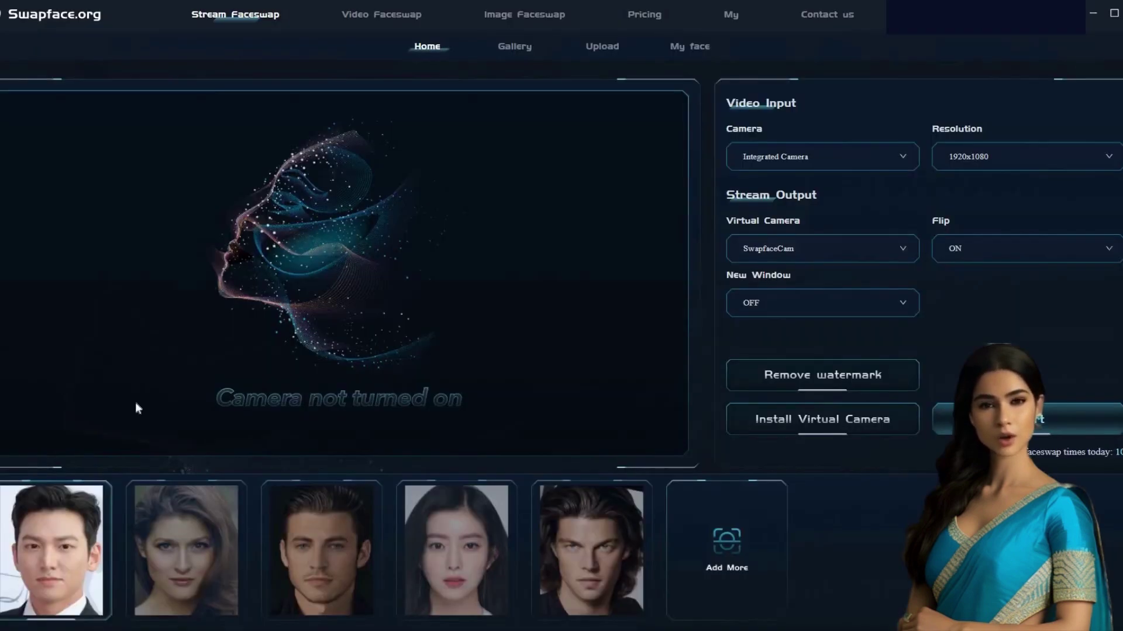
In Video Faceswap, load the 'video (720p)' file from Downloads
left_click(372, 15)
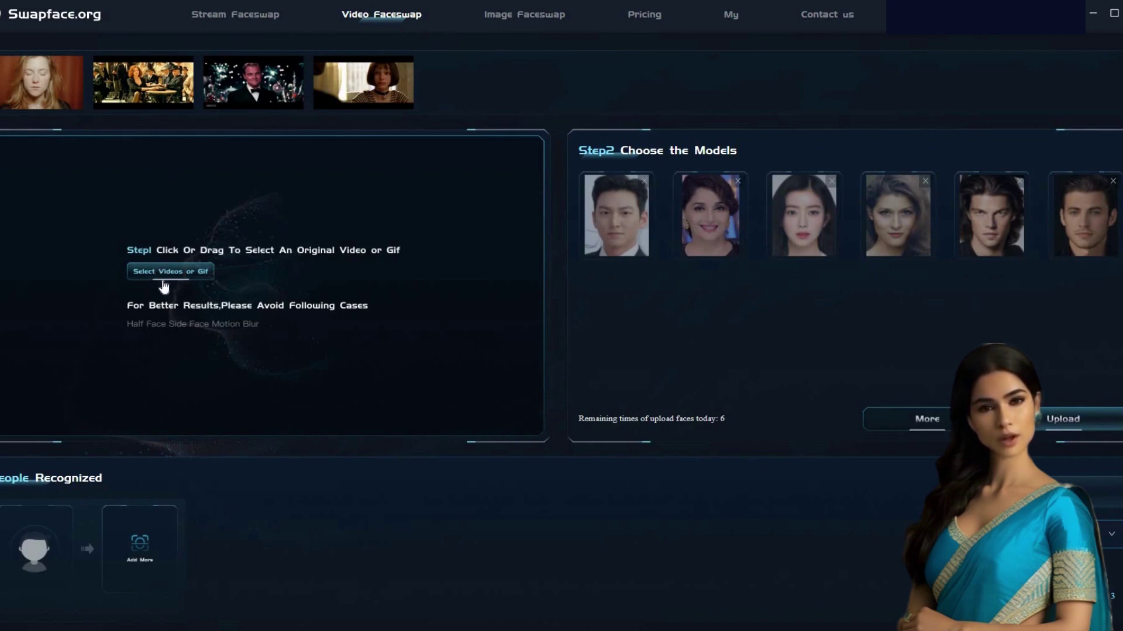
left_click(166, 272)
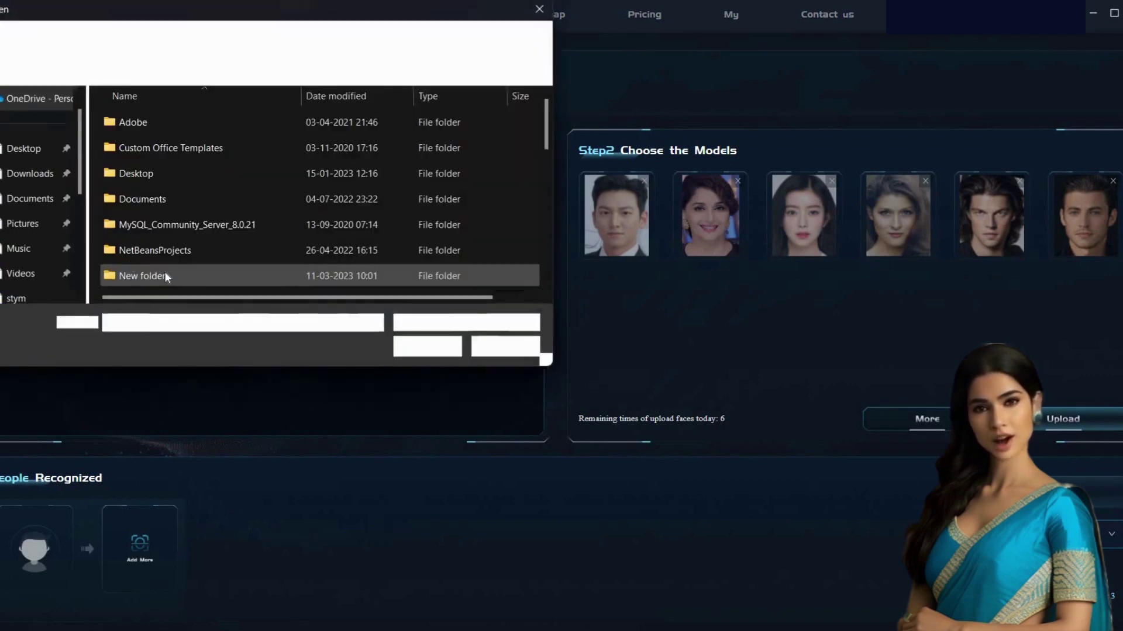
left_click(36, 174)
left_click(173, 243)
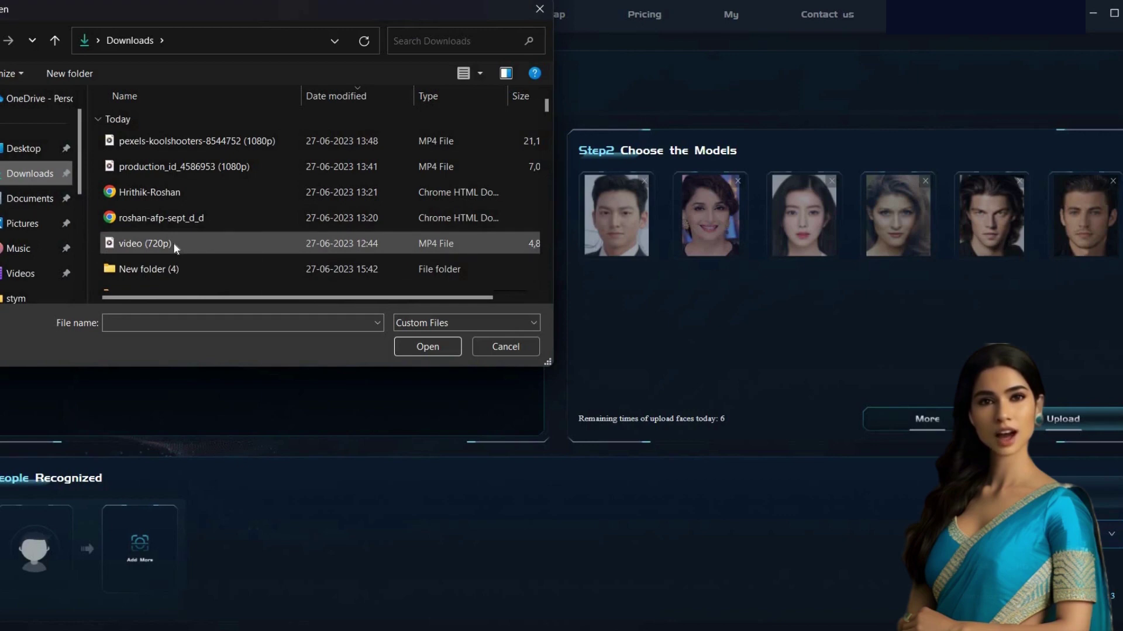
left_click(444, 346)
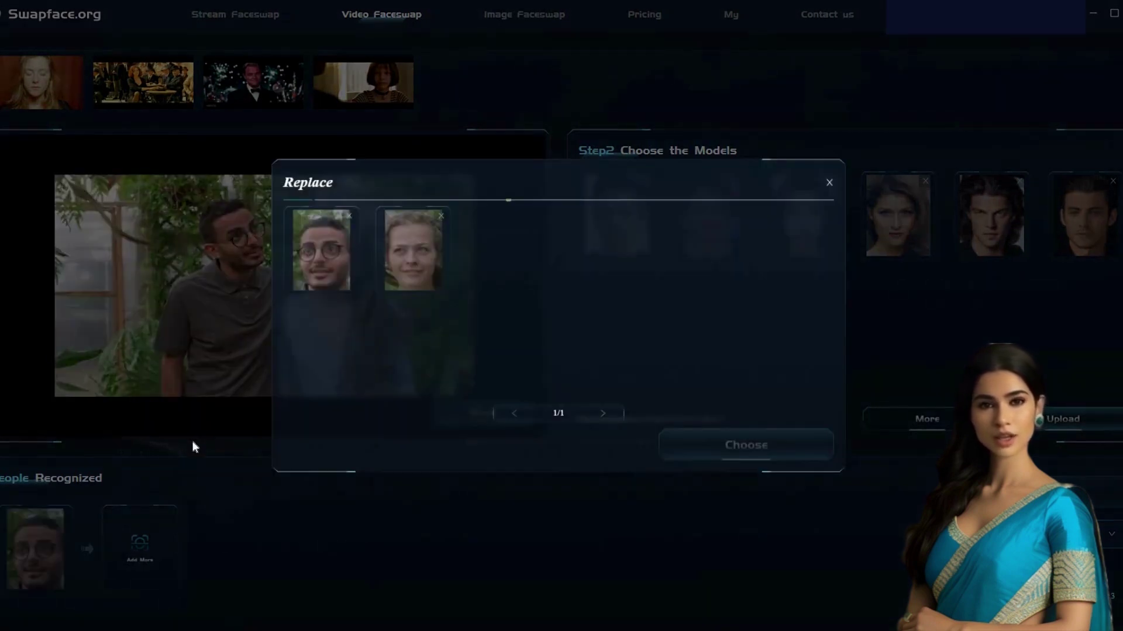
Mark the woman's face for replacement and upload Alia-Bhatt_01 as the swap-in face
left_click(407, 268)
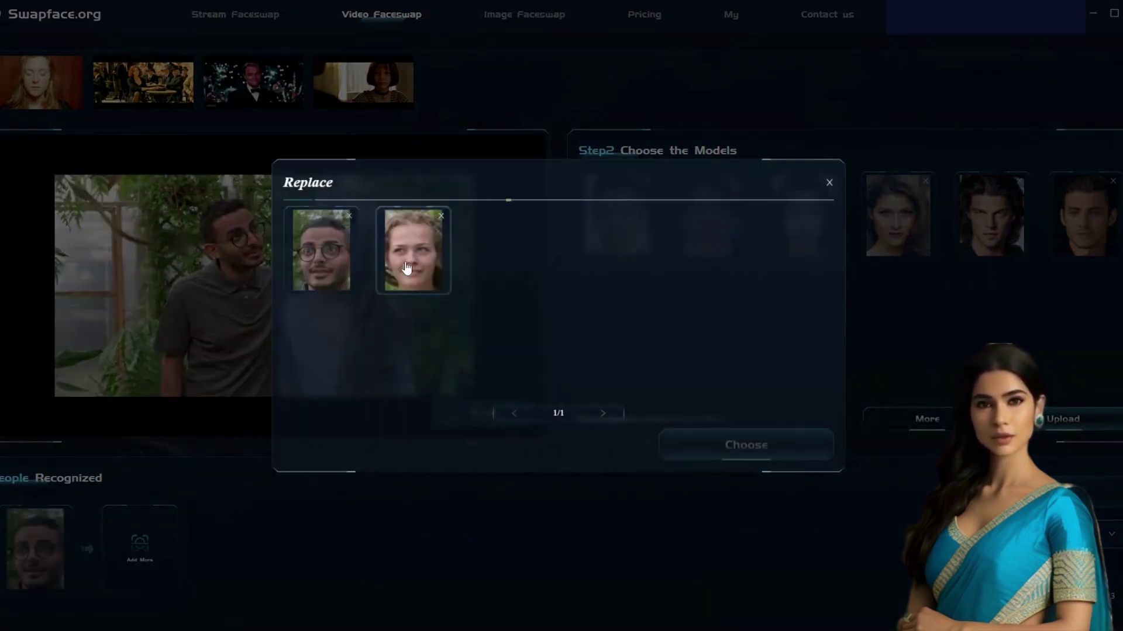
left_click(720, 447)
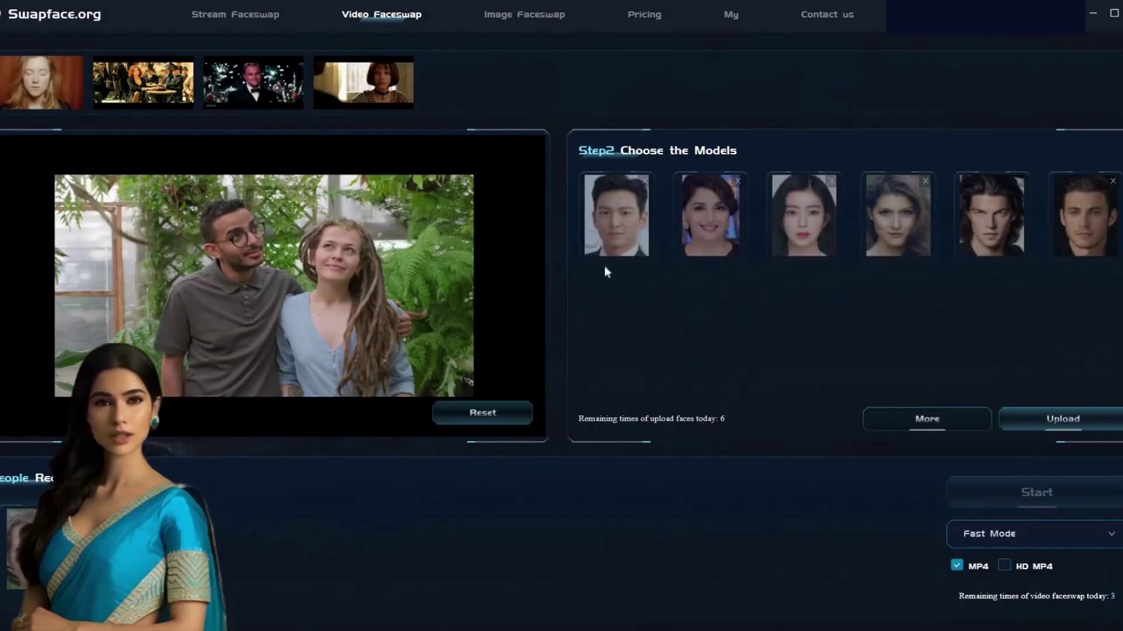
left_click(1059, 421)
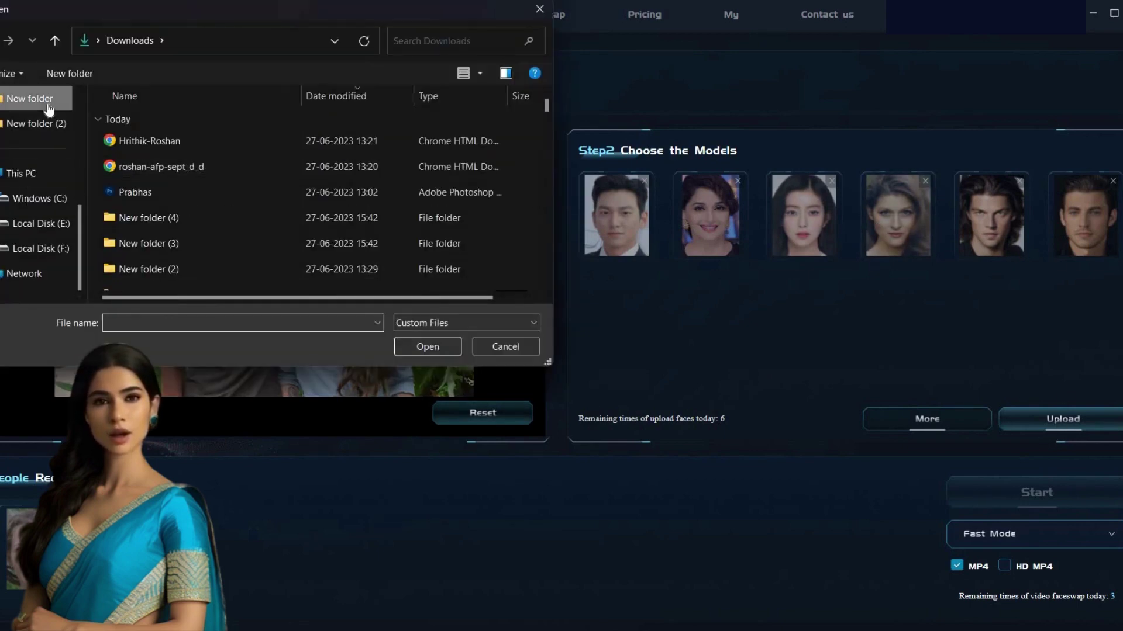
left_click(29, 99)
left_click(335, 154)
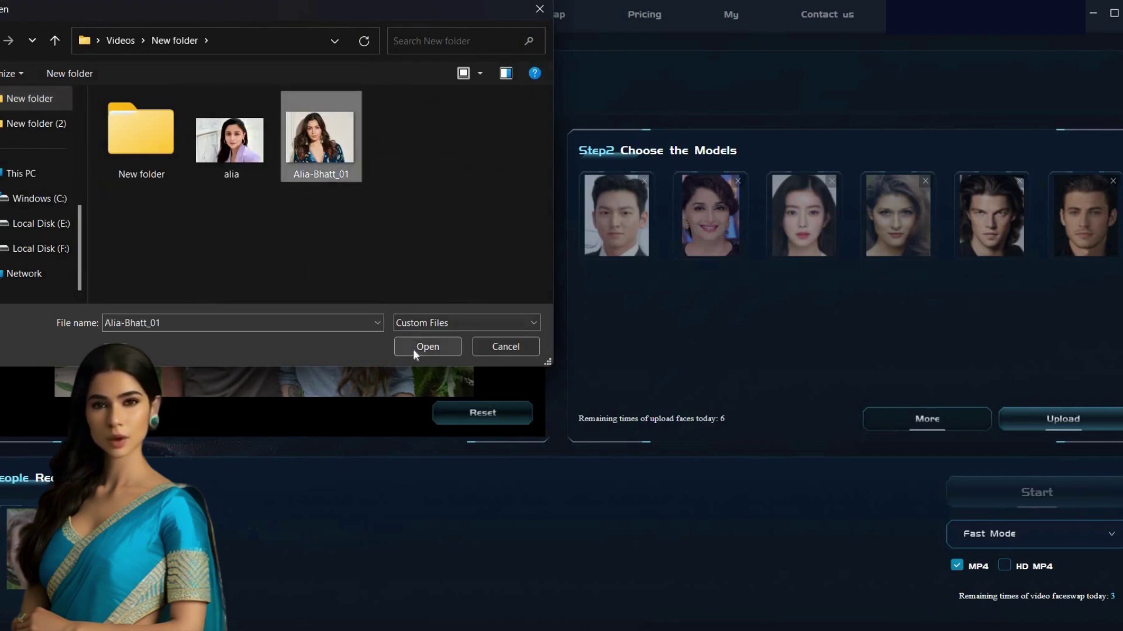
left_click(413, 349)
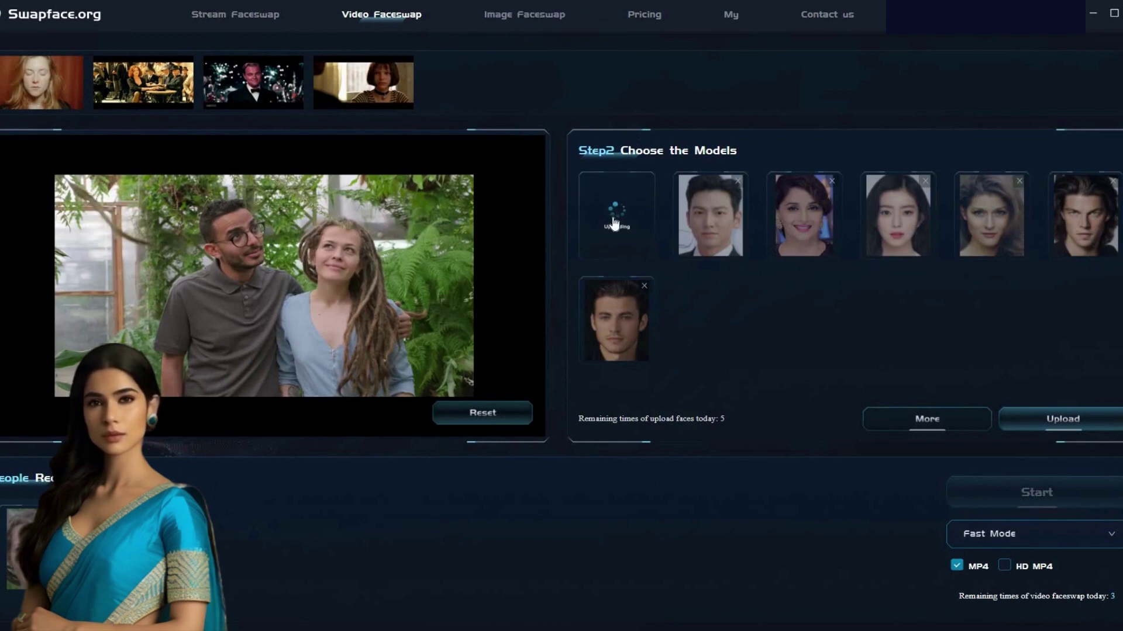
left_click(614, 228)
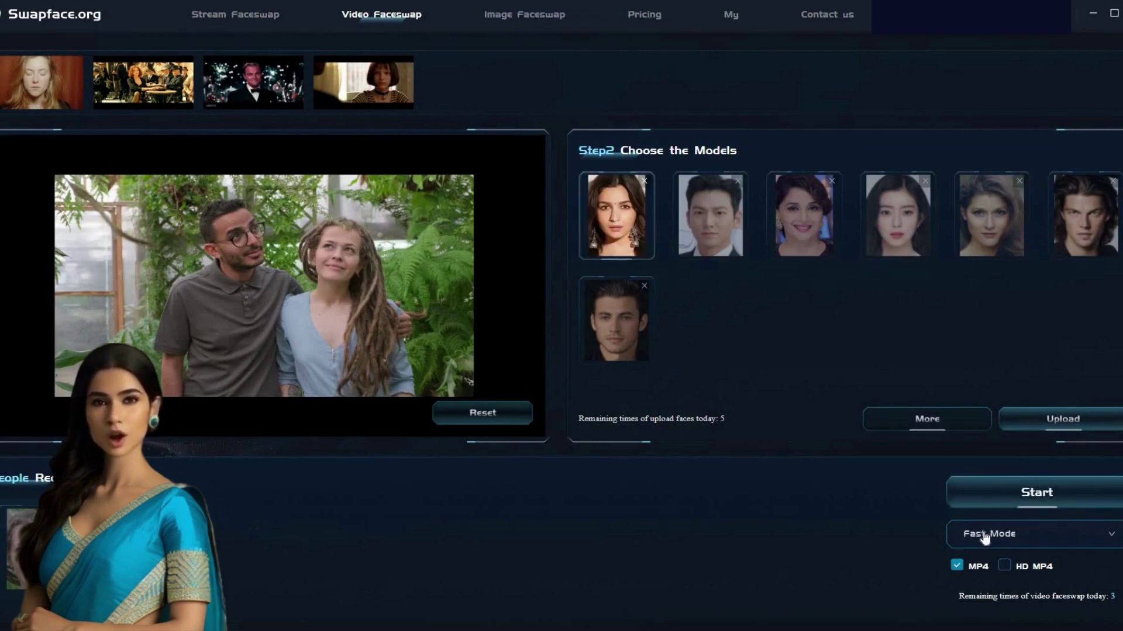
Switch processing to Pro Mode and start rendering the face-swapped video
left_click(1113, 535)
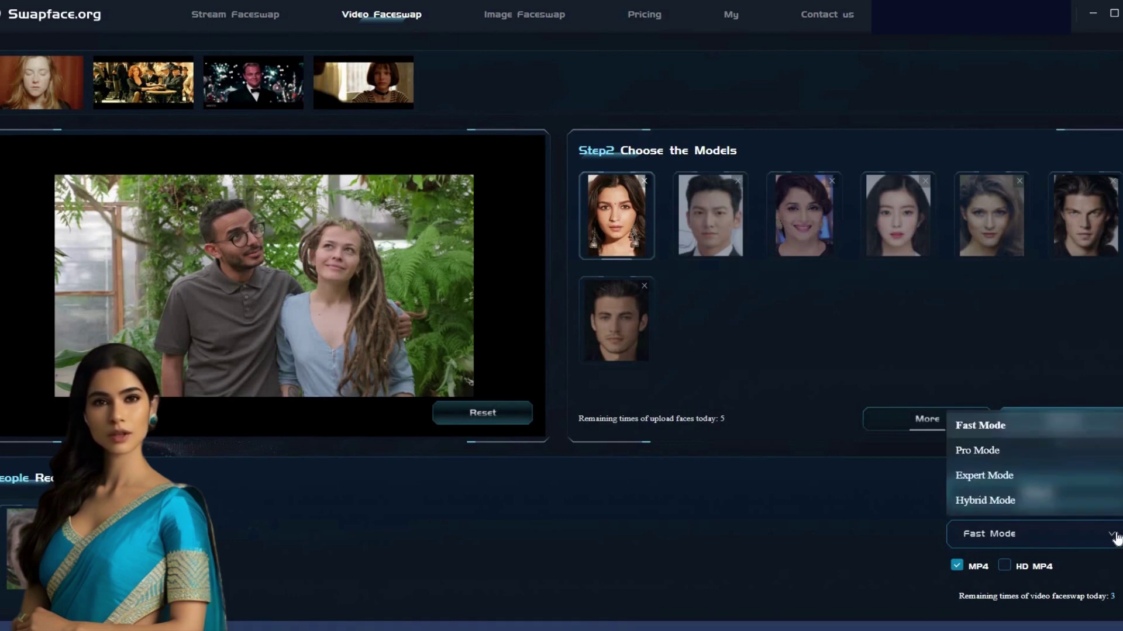
left_click(968, 454)
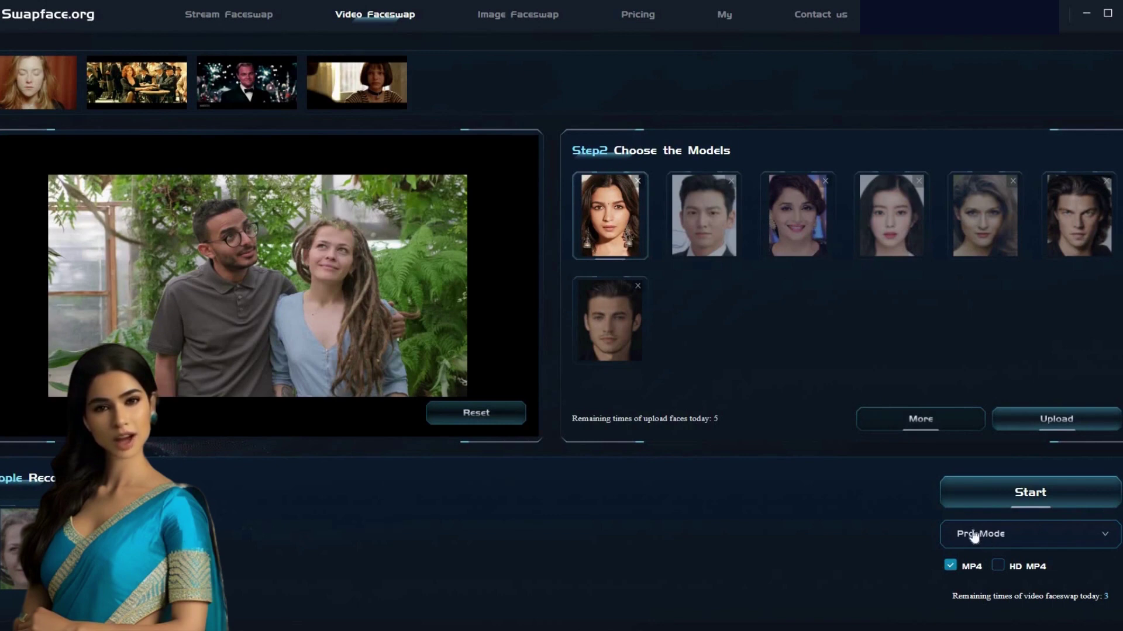
left_click(1027, 502)
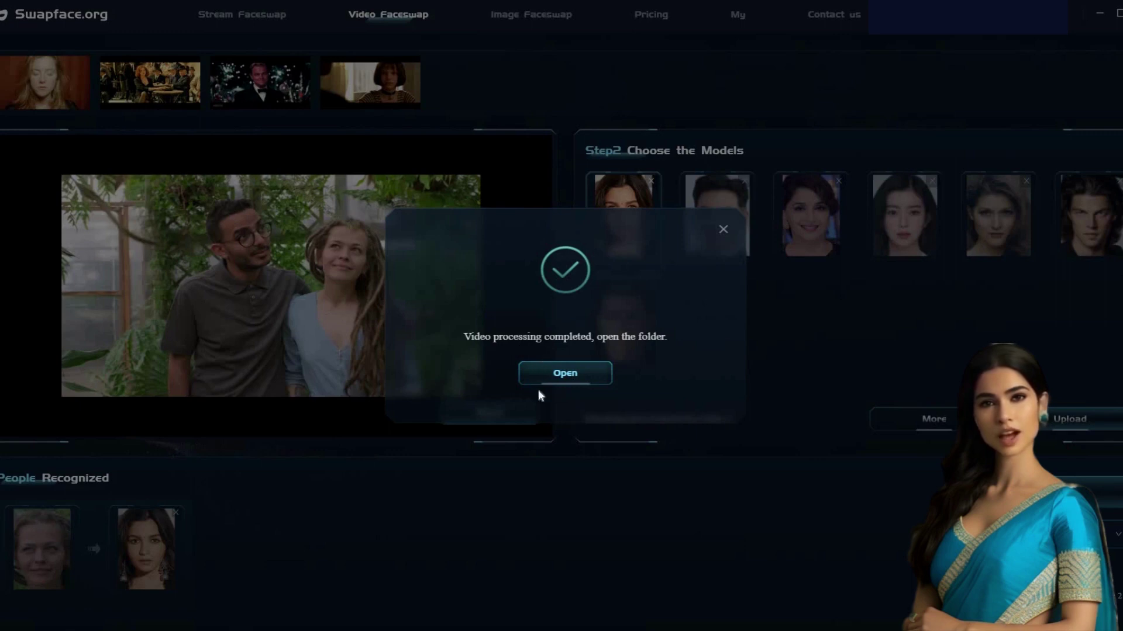
Open the output folder from the 'Video processing completed' dialog to play the result
left_click(565, 377)
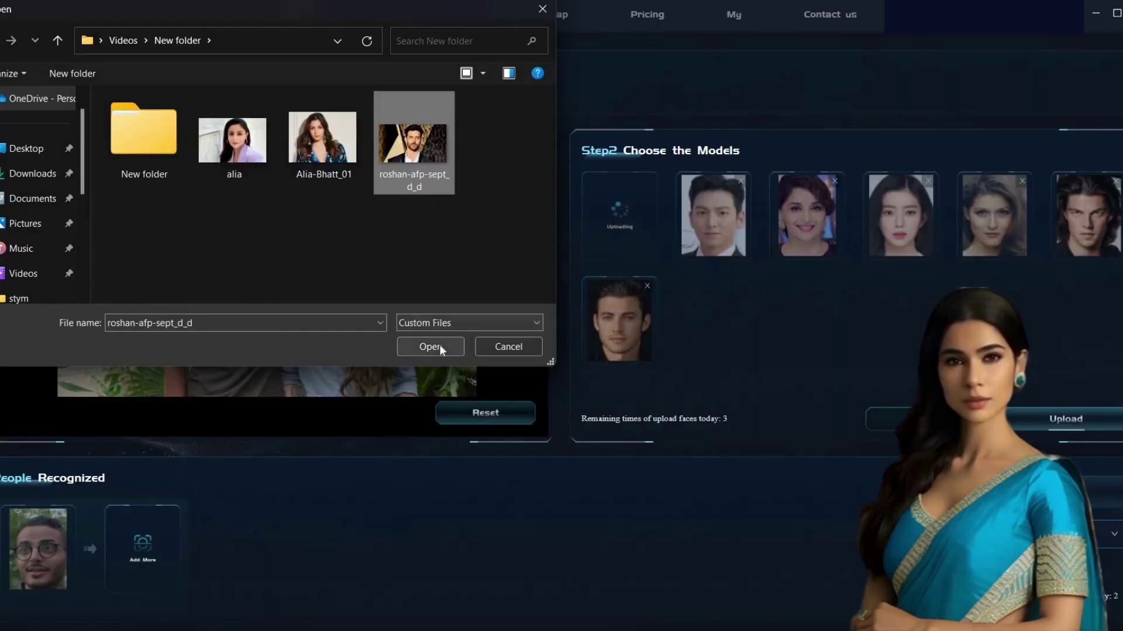
Upload roshan-afp-sept_d_d as a new face model and choose the woman's face to replace
left_click(440, 346)
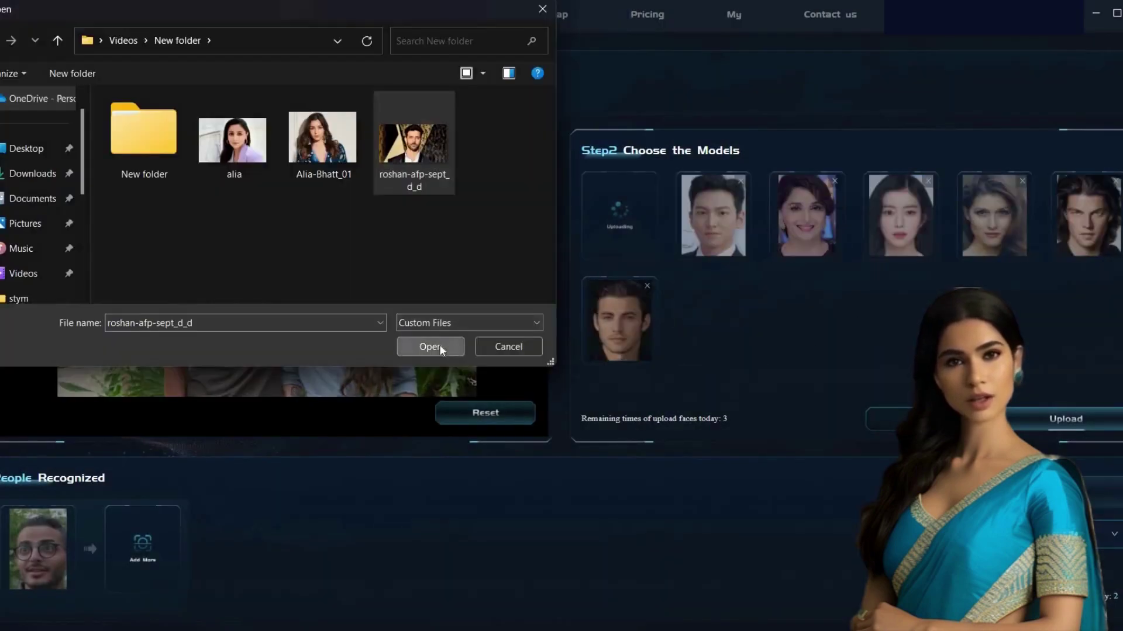
left_click(440, 345)
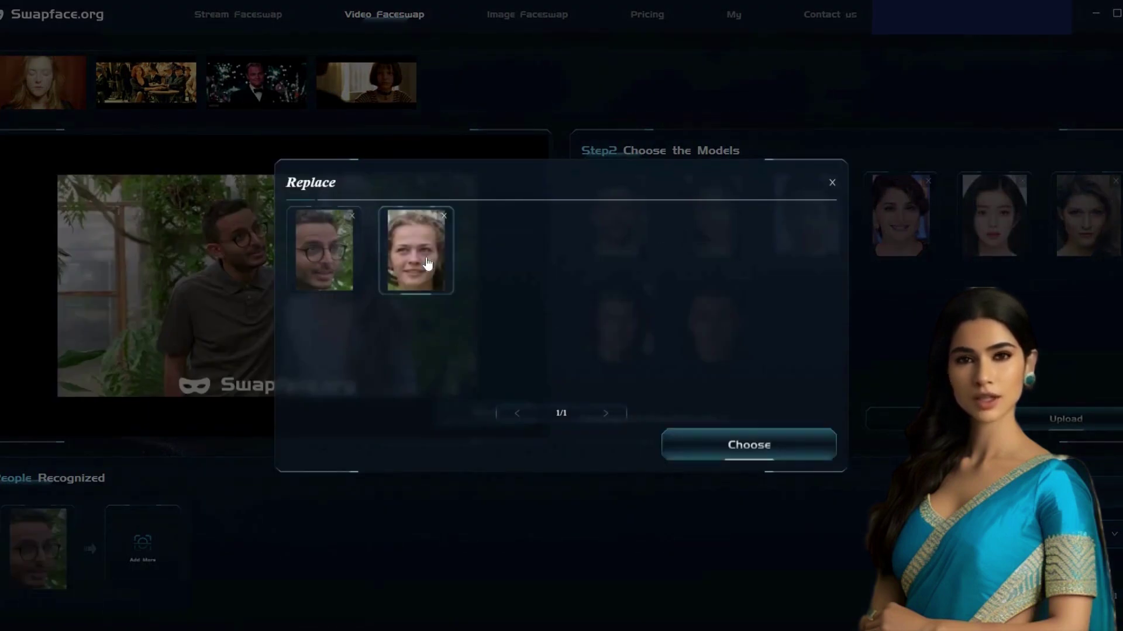
left_click(759, 447)
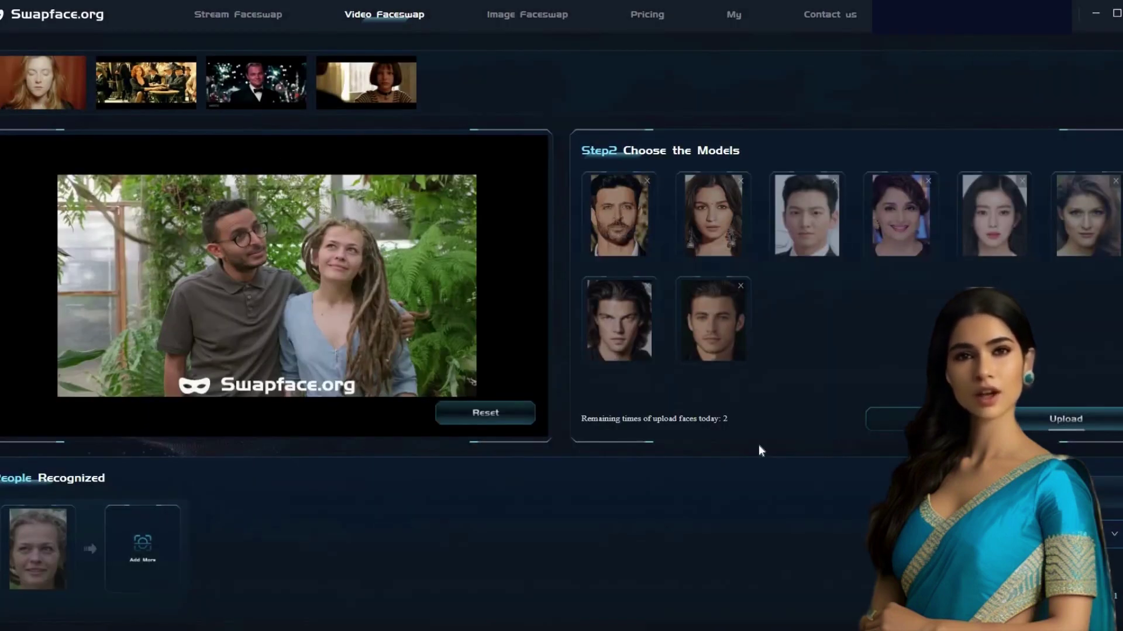